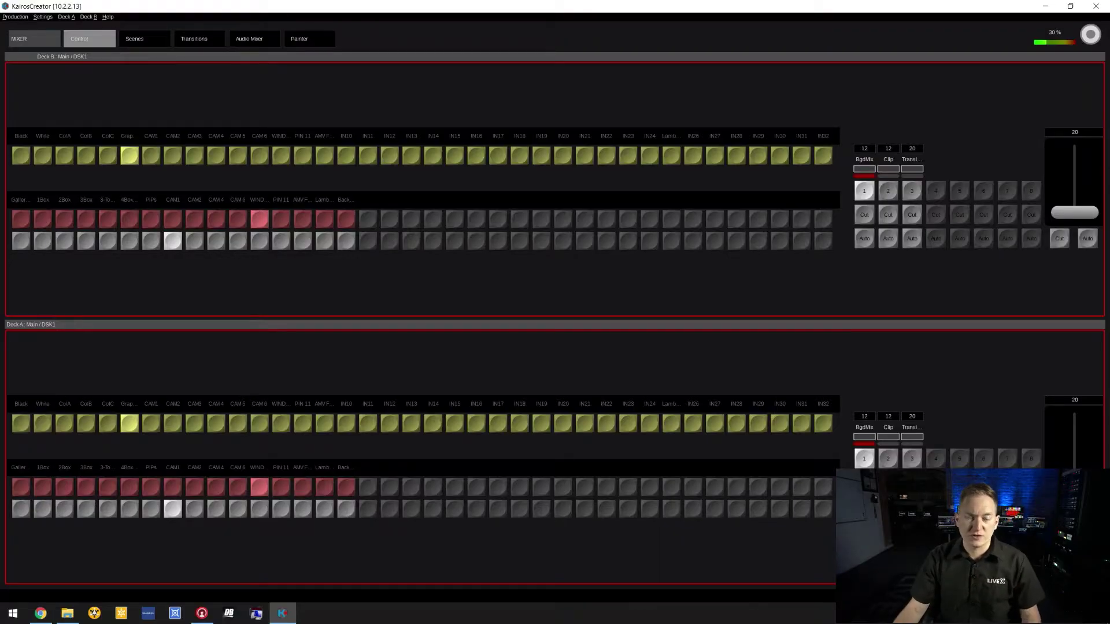
Open the input settings of the setup section and view the source types offered for IN1.
left_click(34, 39)
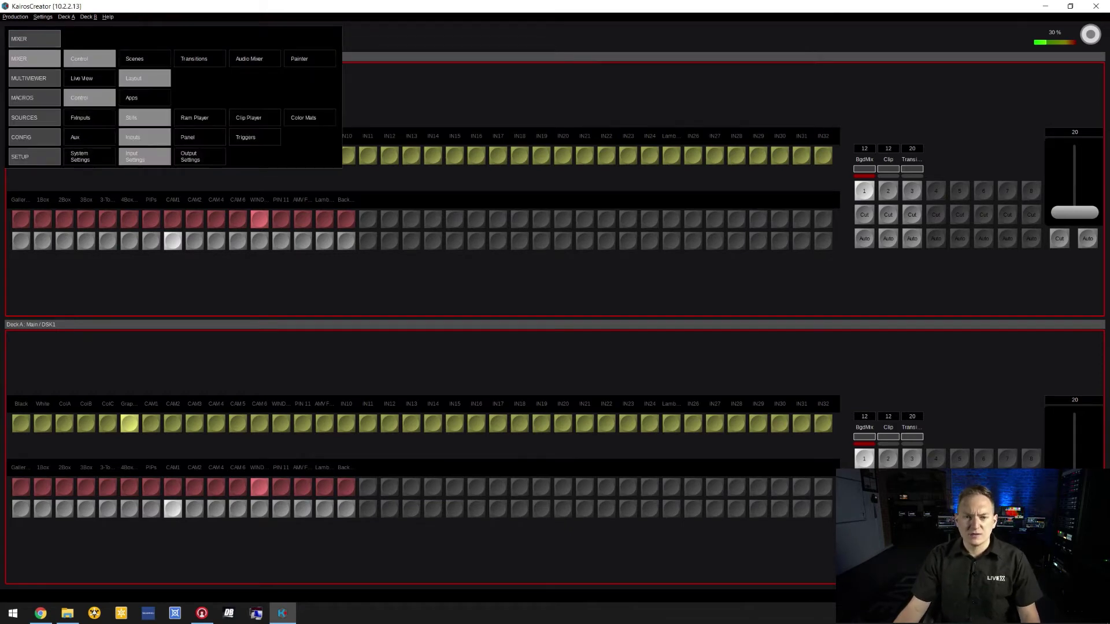
left_click(144, 157)
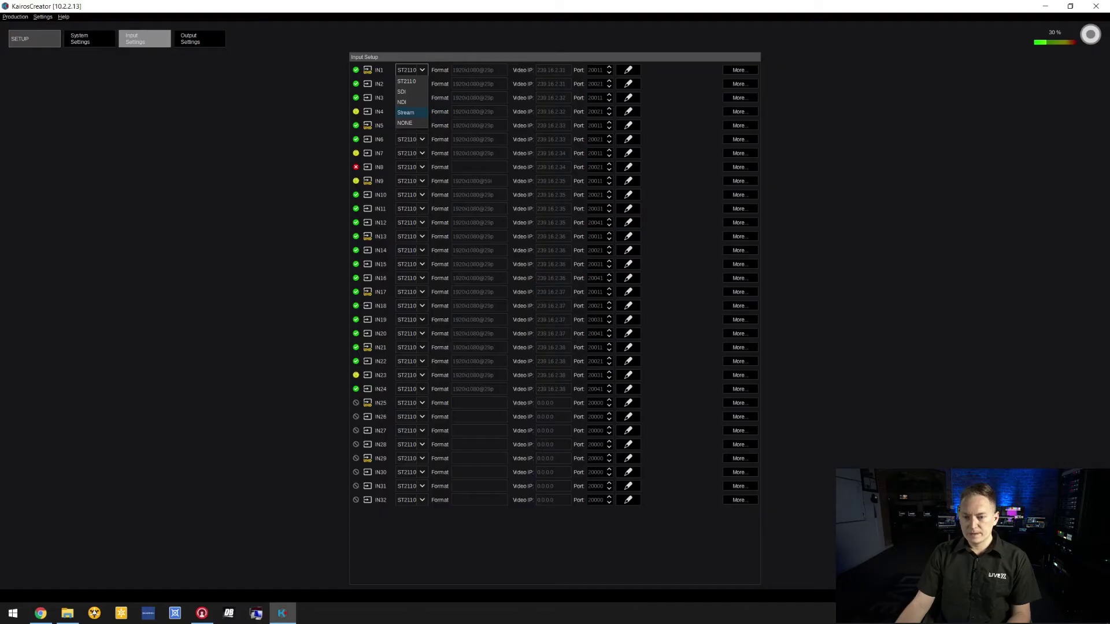
key("Escape")
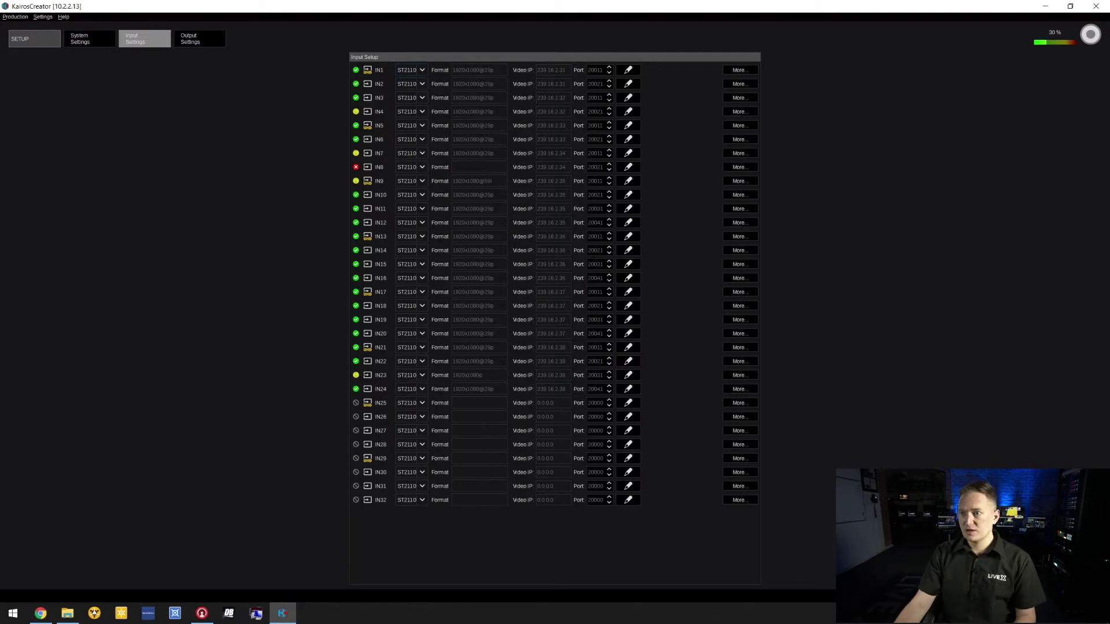
Open IN1's detailed ST2110 settings, view the editable Audio1 address and port, and close the dialog.
left_click(739, 70)
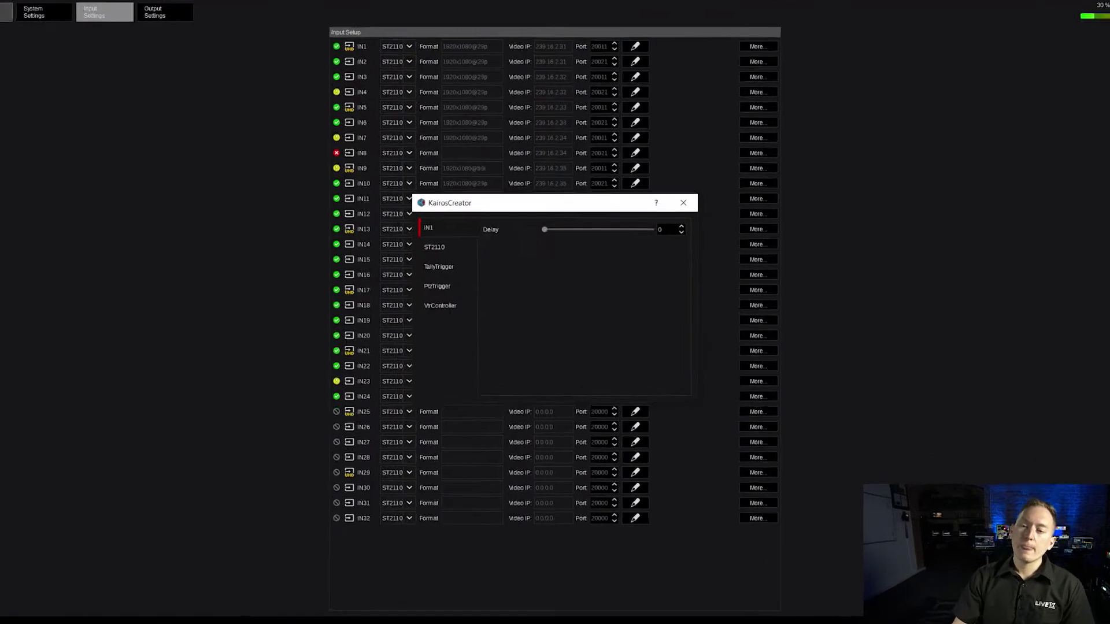
left_click(401, 230)
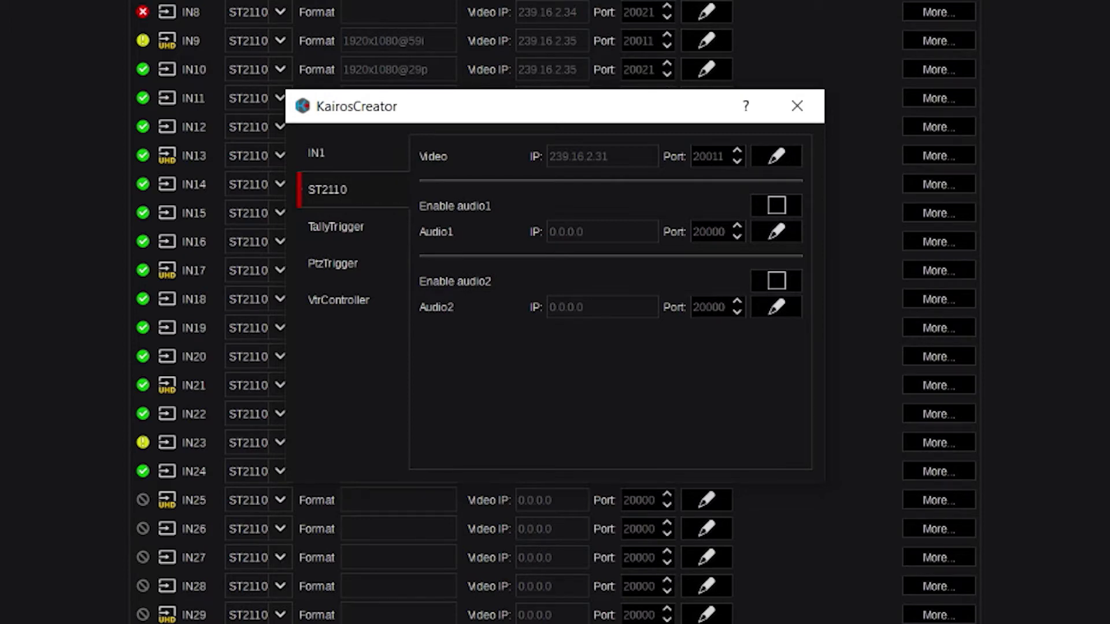
left_click(776, 231)
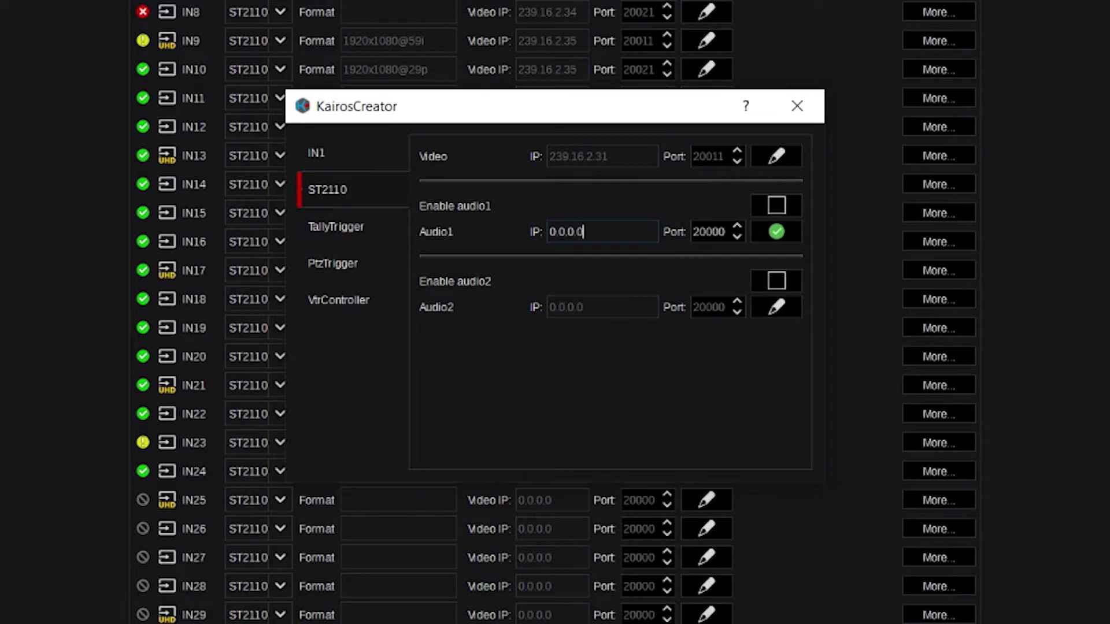
left_click(797, 106)
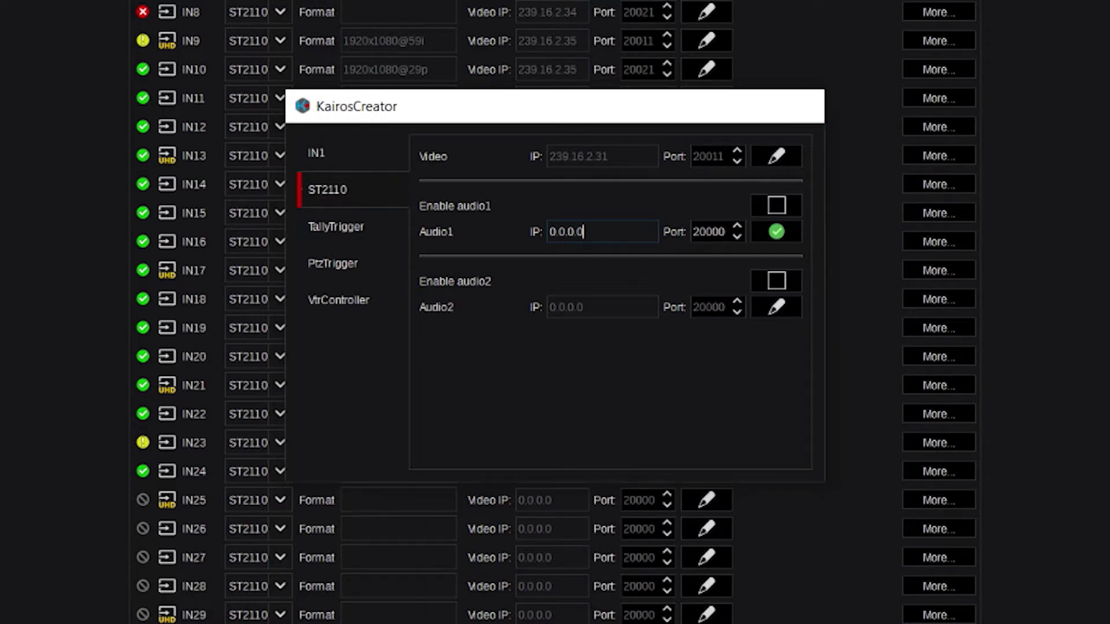
key("Escape")
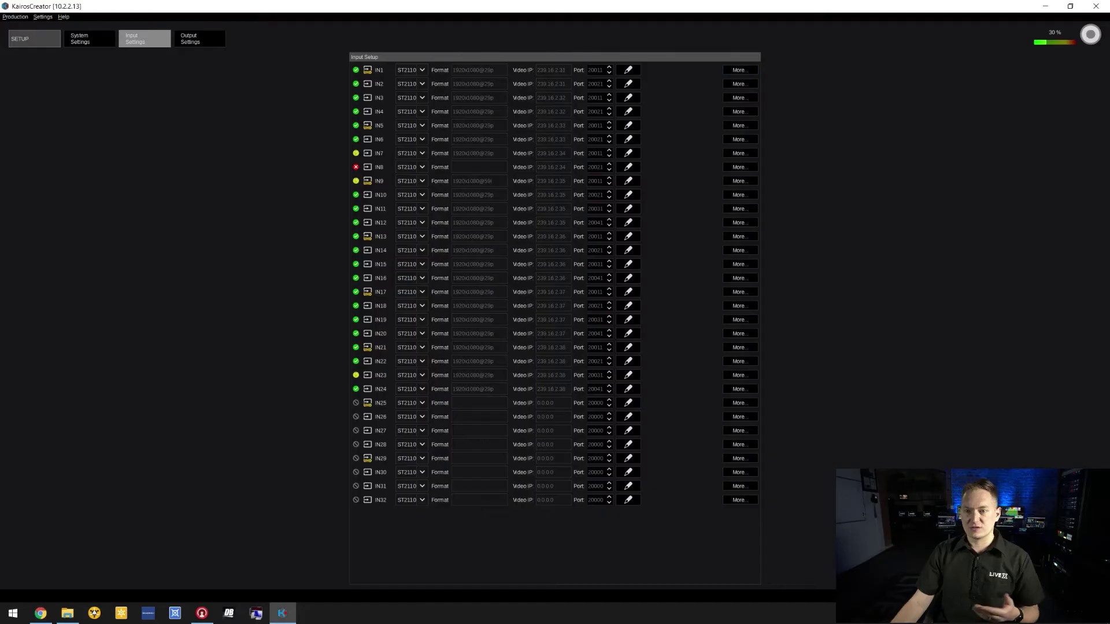
Check the status of IN8 and set the source type of IN25 to SDI.
mouse_move(355, 167)
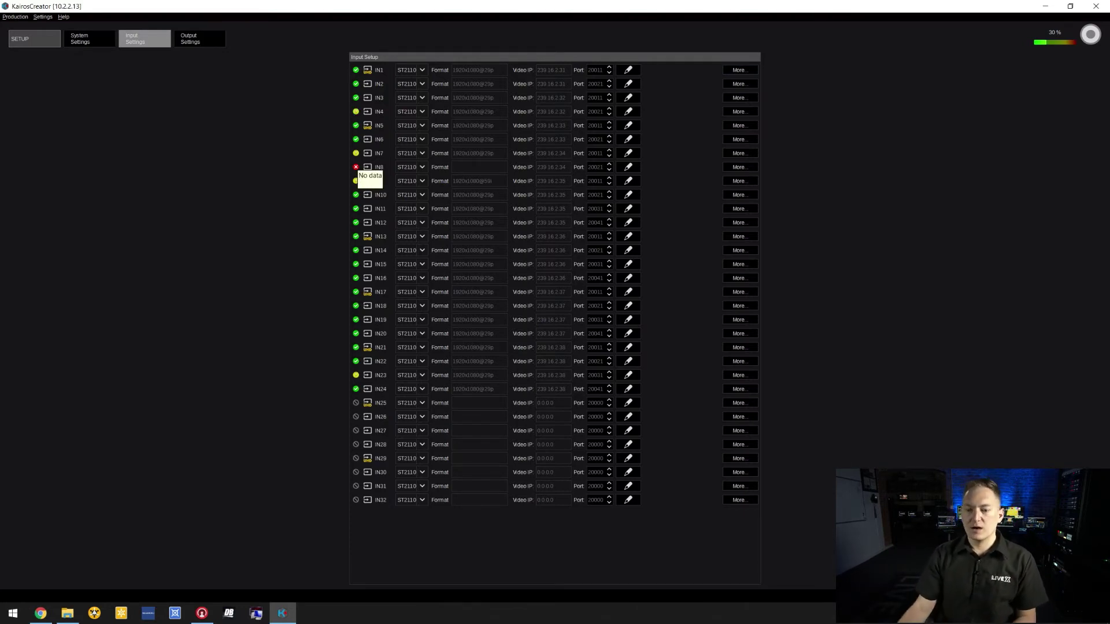
left_click(411, 403)
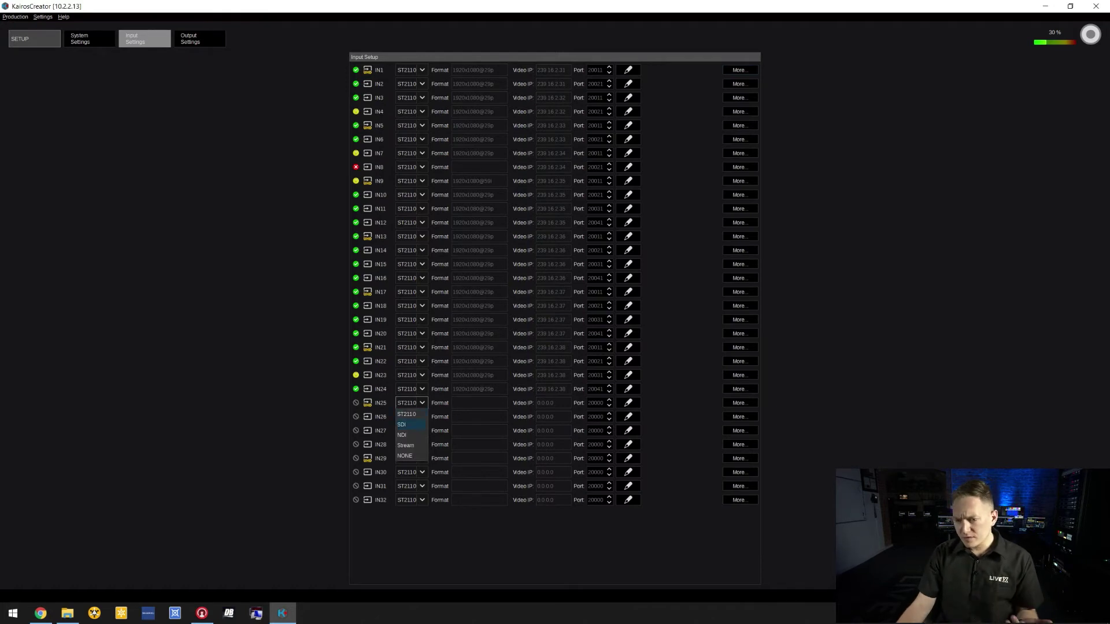
left_click(404, 424)
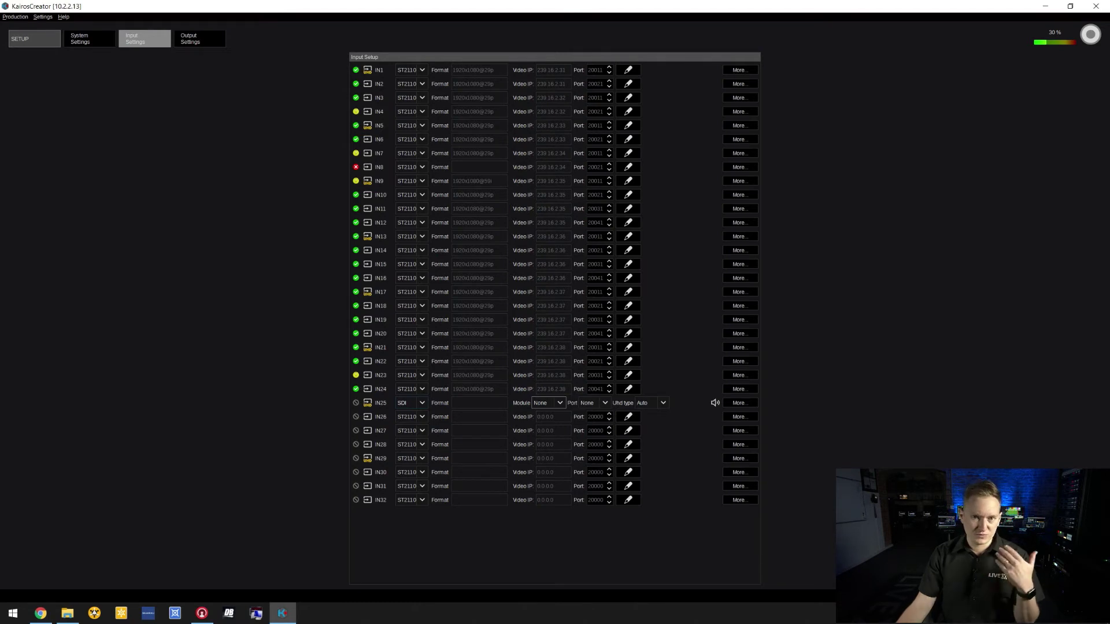
left_click(593, 402)
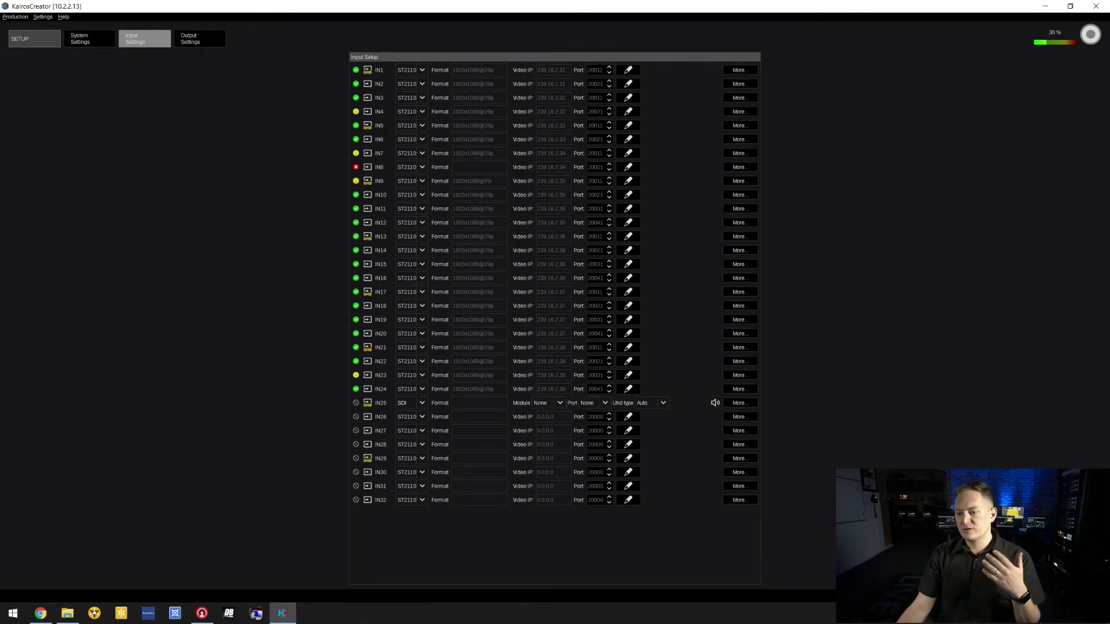
Set the source type of IN25 to NDI and look through the available NDI streams.
left_click(410, 403)
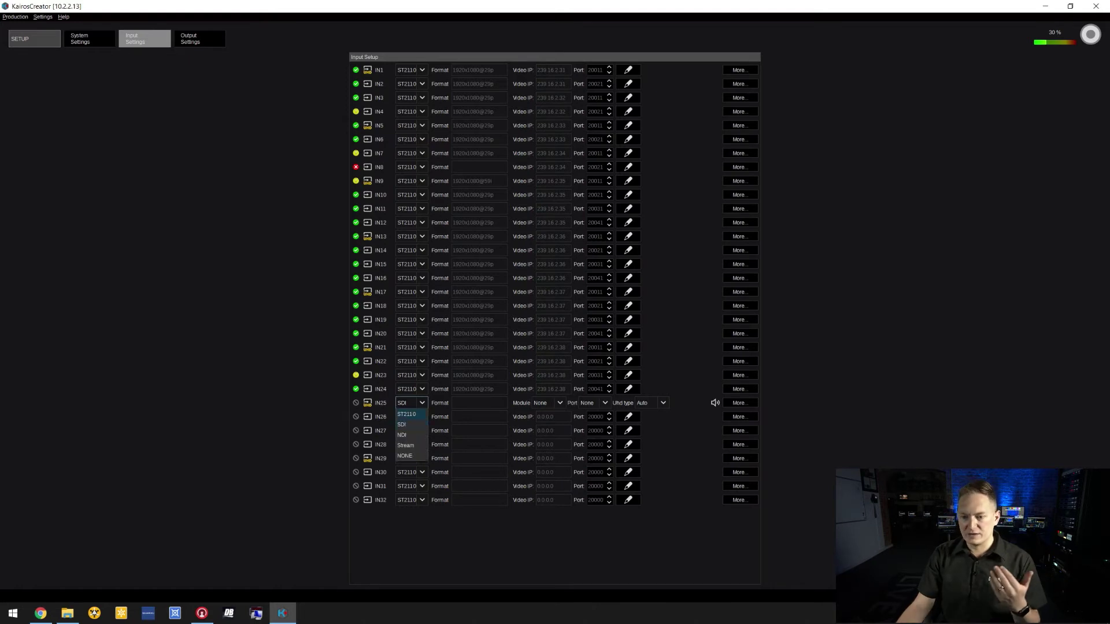
left_click(404, 435)
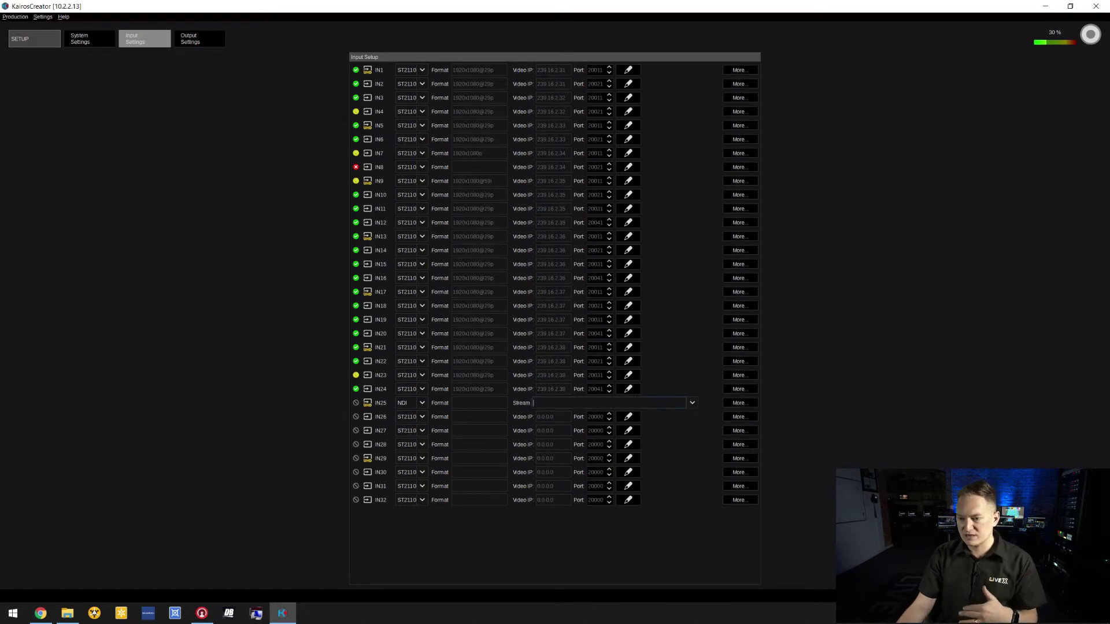
left_click(608, 403)
scroll(609, 434, "down", 1)
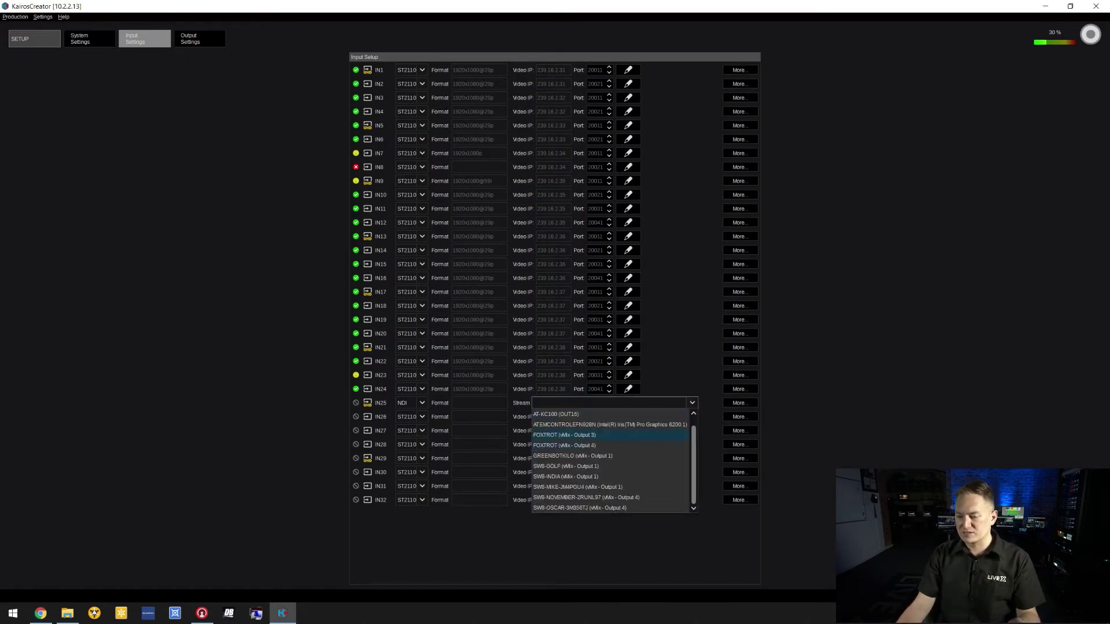
scroll(608, 455, "up", 1)
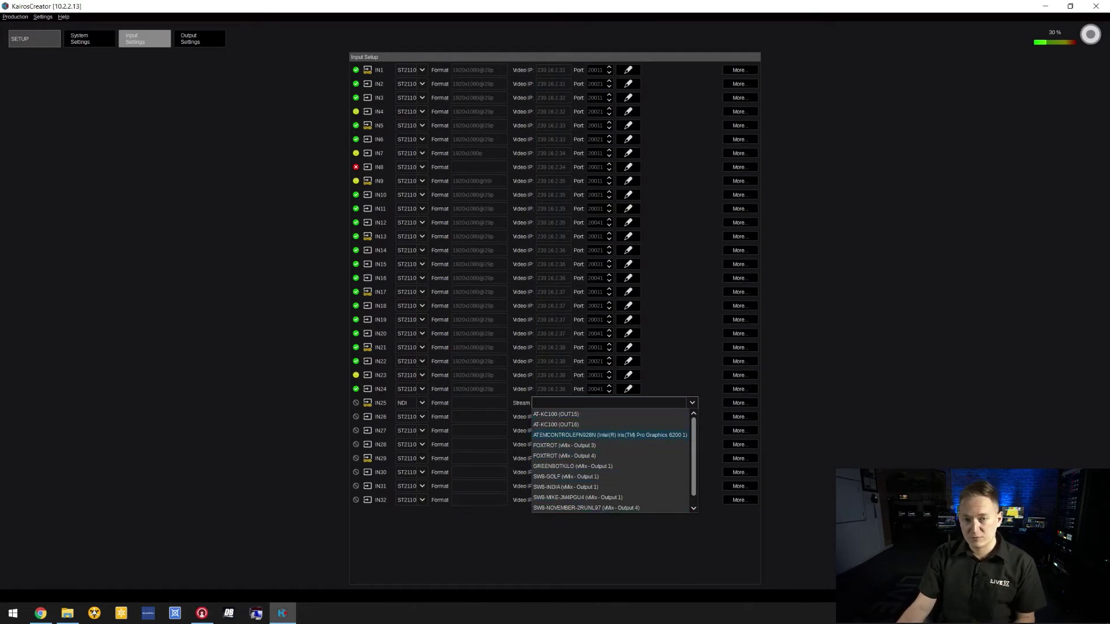
key("Escape")
Set the source type of IN25 to Stream and its stream type to SRT.
left_click(411, 403)
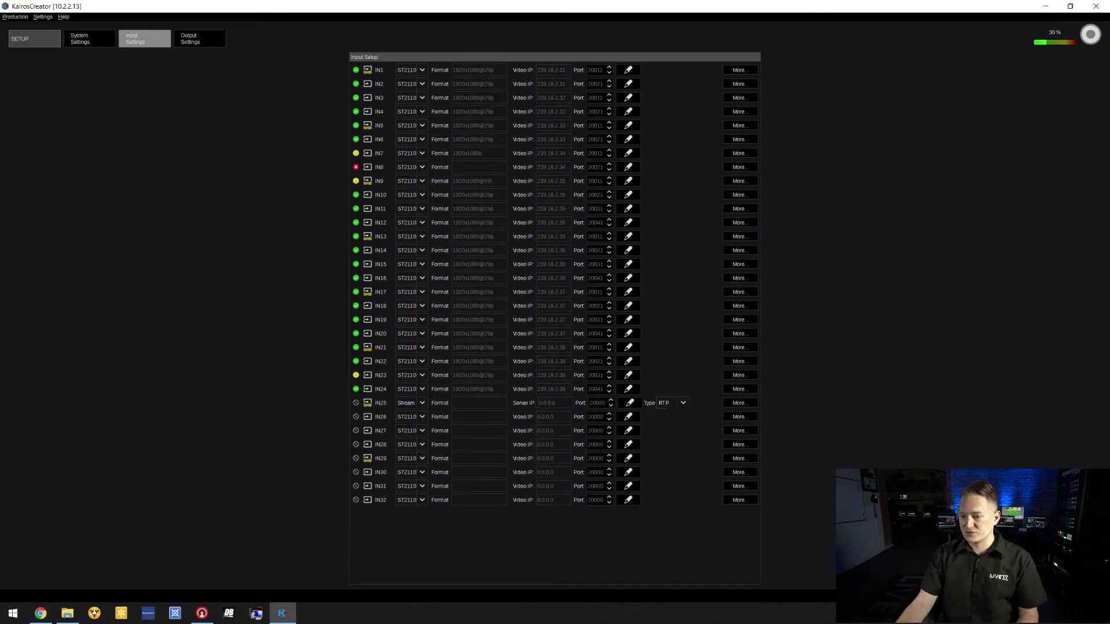
left_click(672, 403)
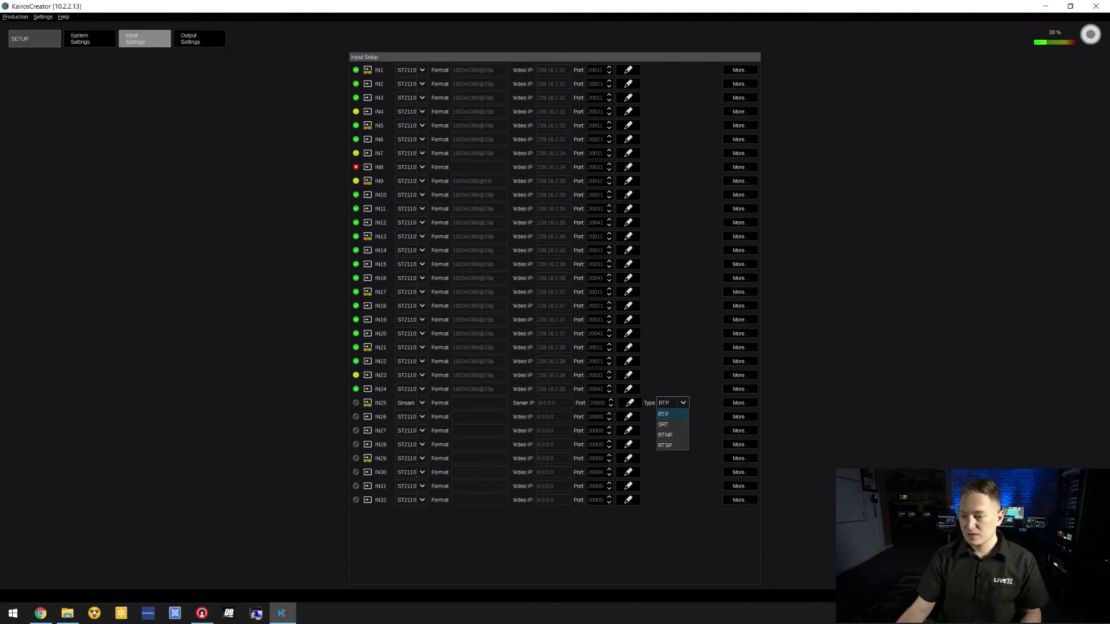
left_click(672, 414)
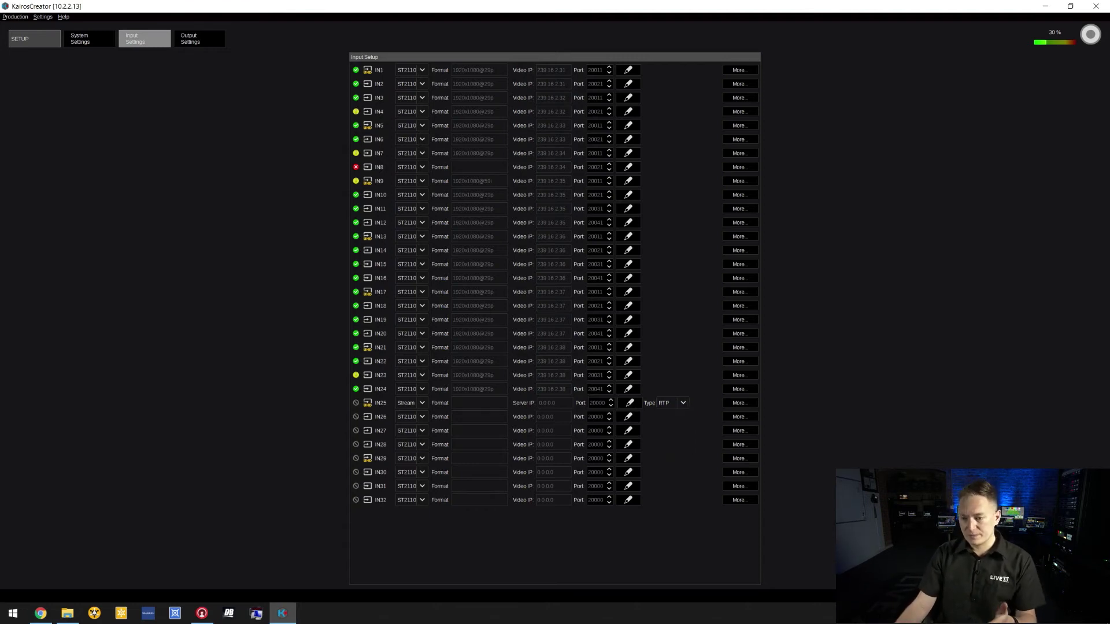
left_click(629, 403)
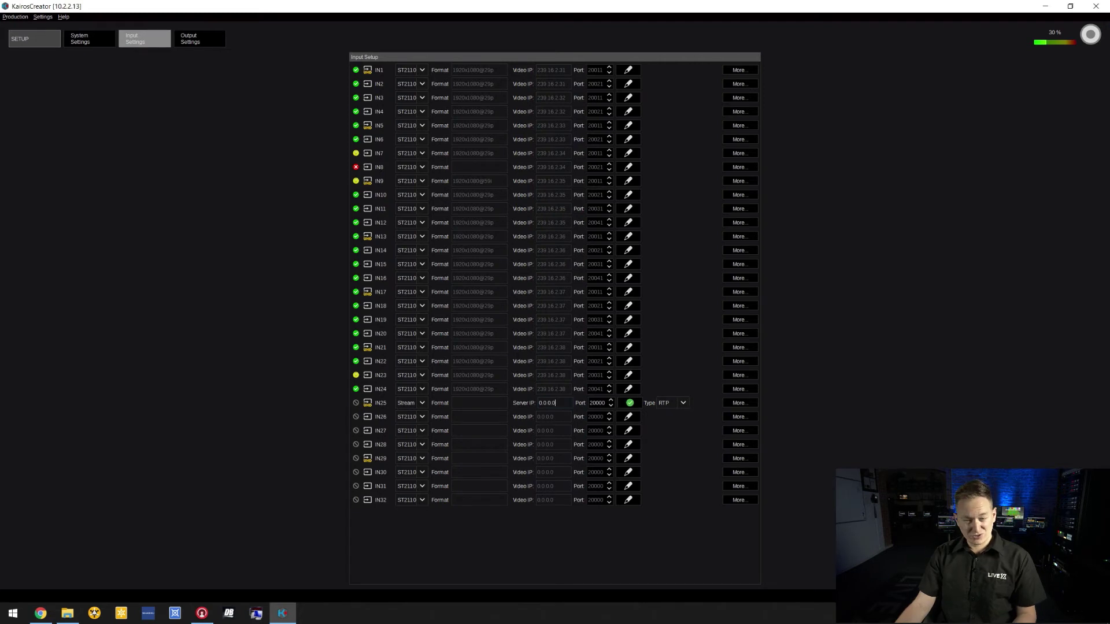
left_click(672, 403)
left_click(673, 423)
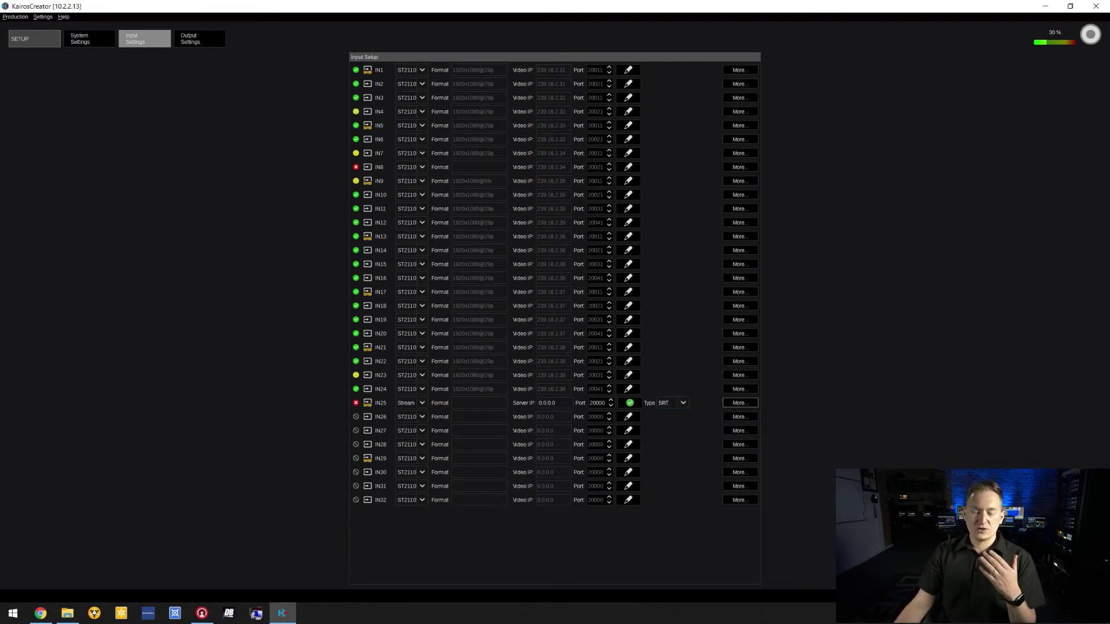
Examine IN25's detailed SRT stream settings, including the server address, port, mode, passphrase field and latency.
left_click(739, 403)
left_click(442, 253)
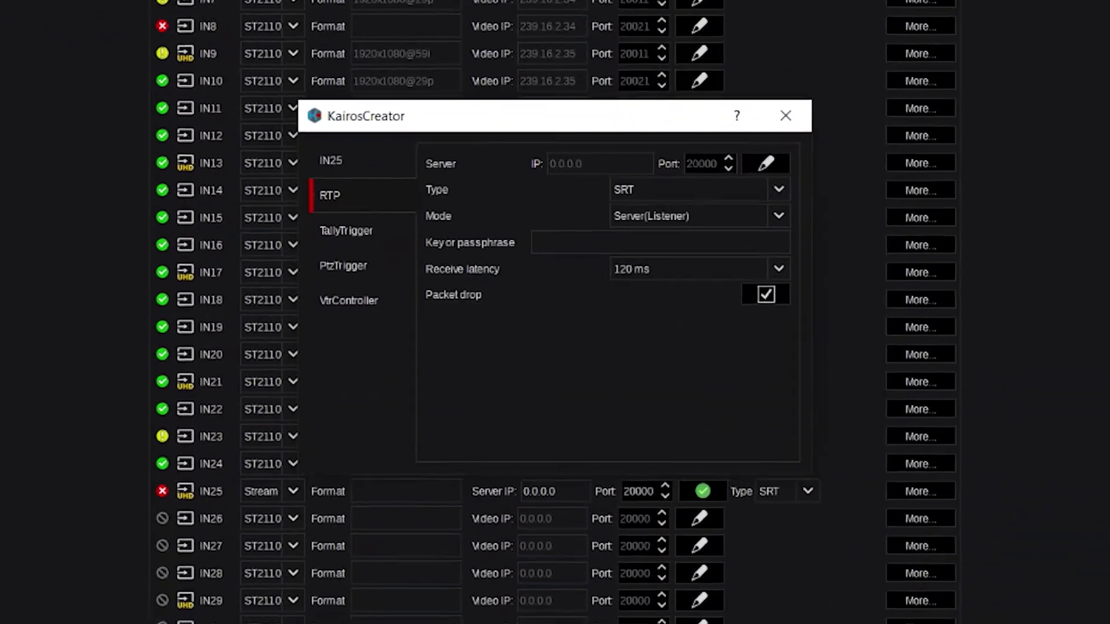
left_click(765, 164)
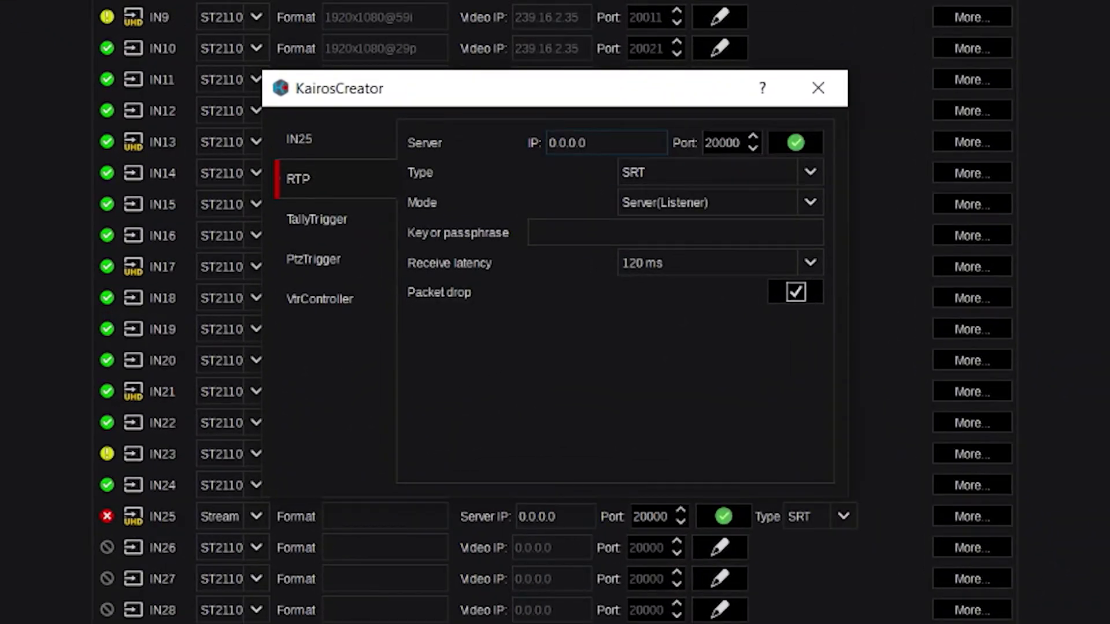
left_click(698, 189)
key("Escape")
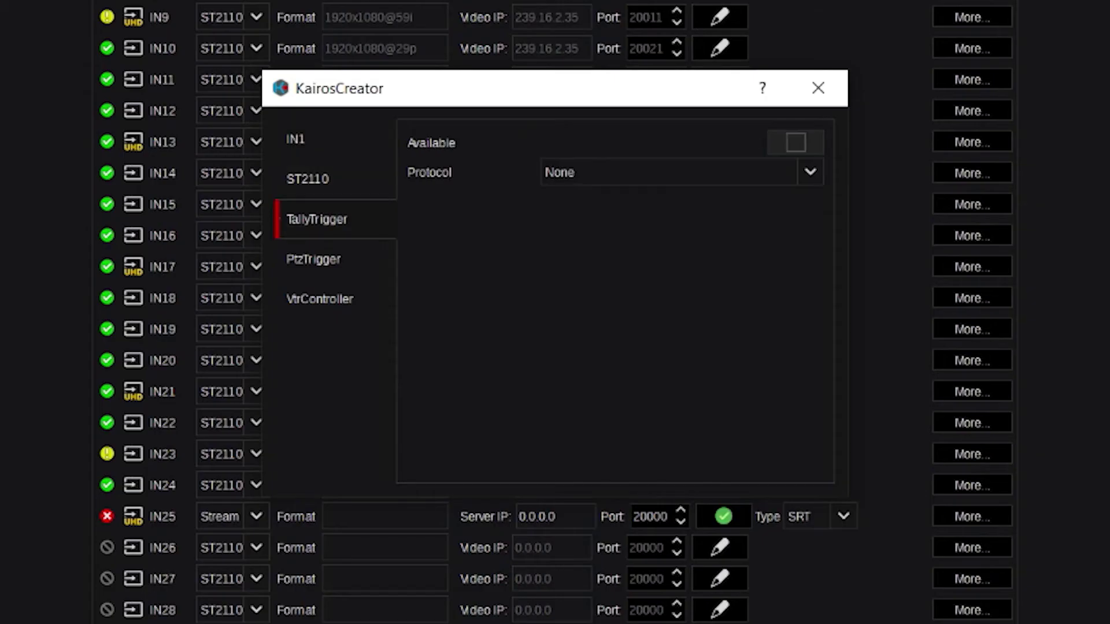
View the ST2110, PtzTrigger and VtrController settings of IN1.
left_click(335, 179)
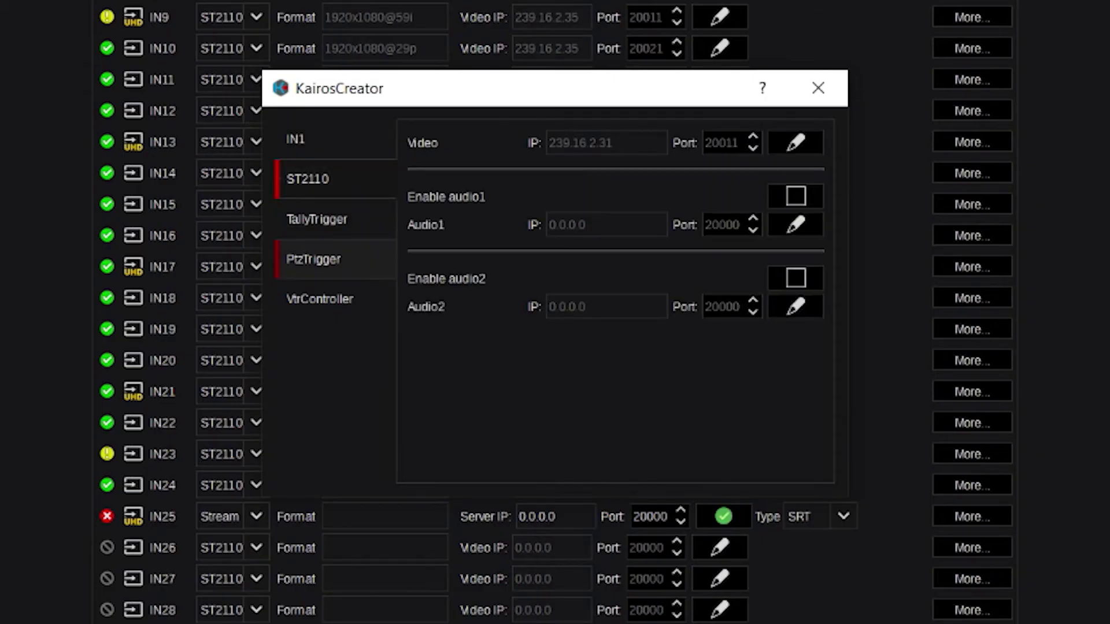
left_click(313, 259)
left_click(319, 299)
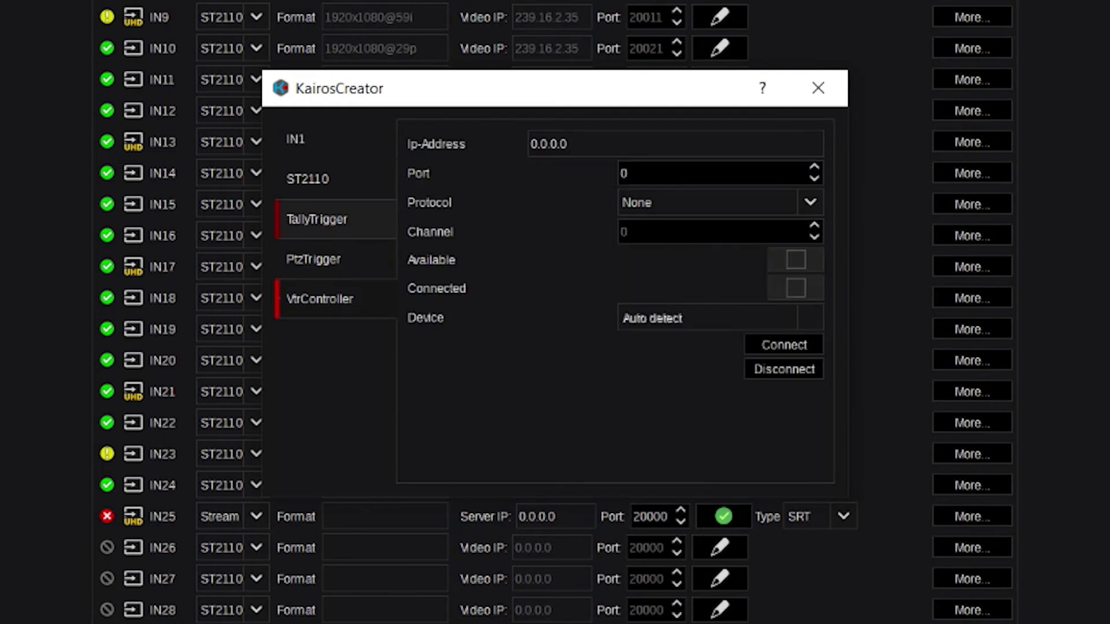
Set IN1's TallyTrigger protocol to Panasonic - HD/4K Integrated Camera Interface, view the camera choices and close the dialog.
left_click(316, 219)
left_click(681, 172)
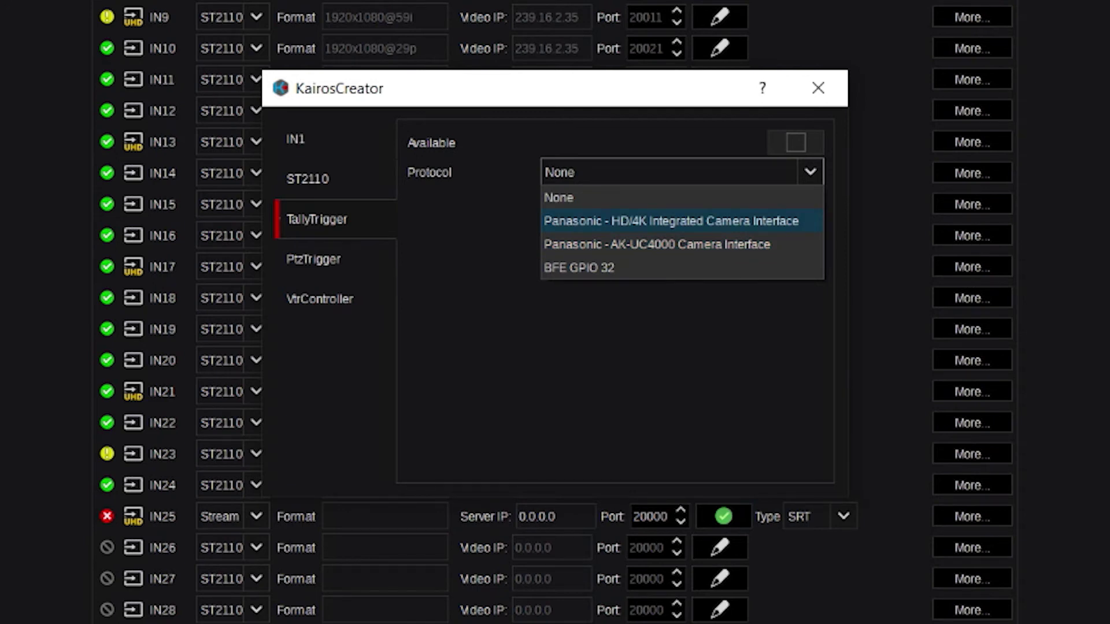
left_click(671, 221)
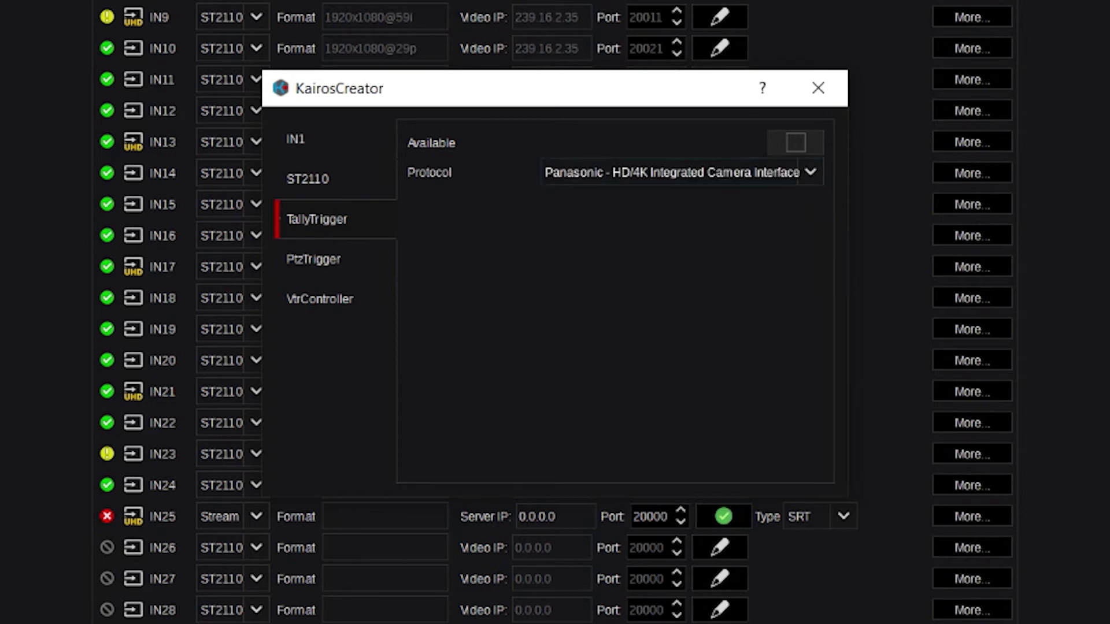
left_click(720, 202)
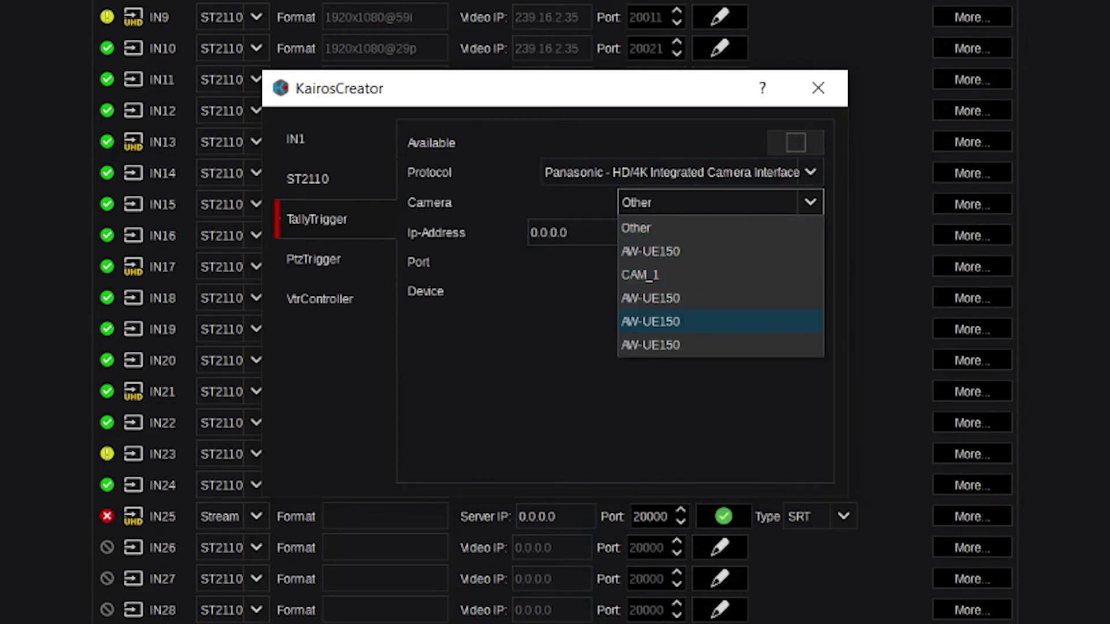
key("Escape")
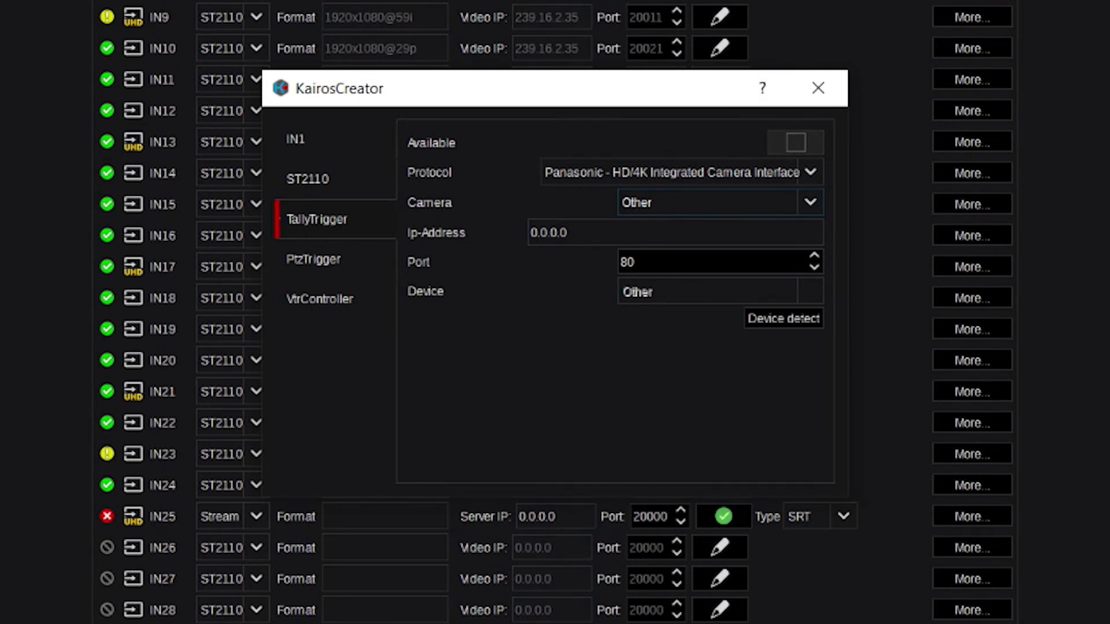
left_click(818, 88)
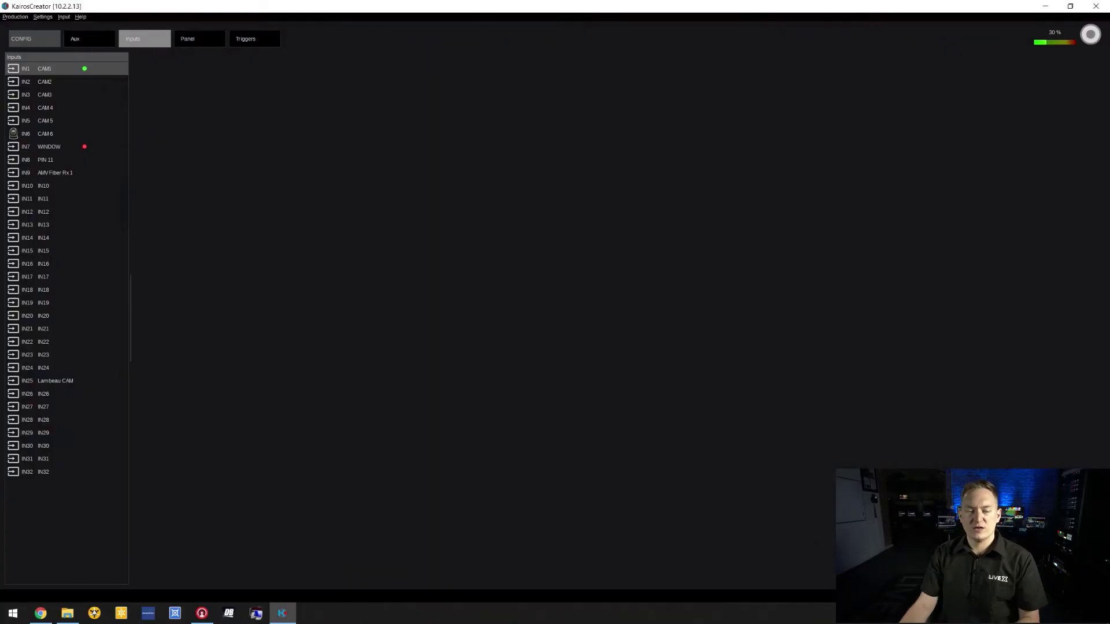
View the PTZ controls and preset registers of CAM 6 and compare them with CAM 5.
left_click(45, 134)
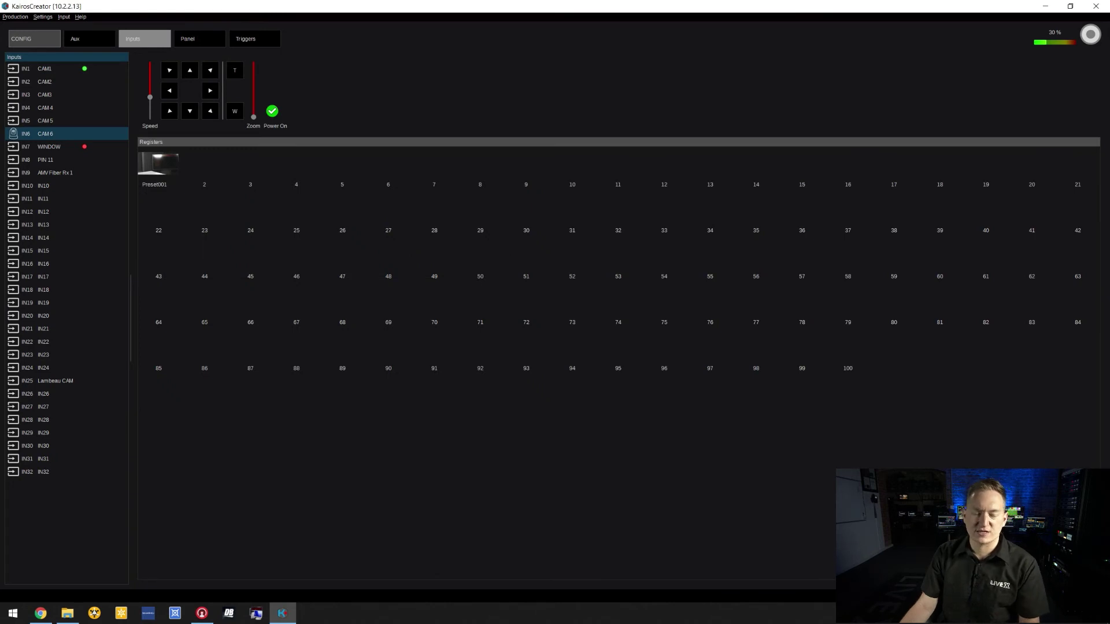
left_click(25, 120)
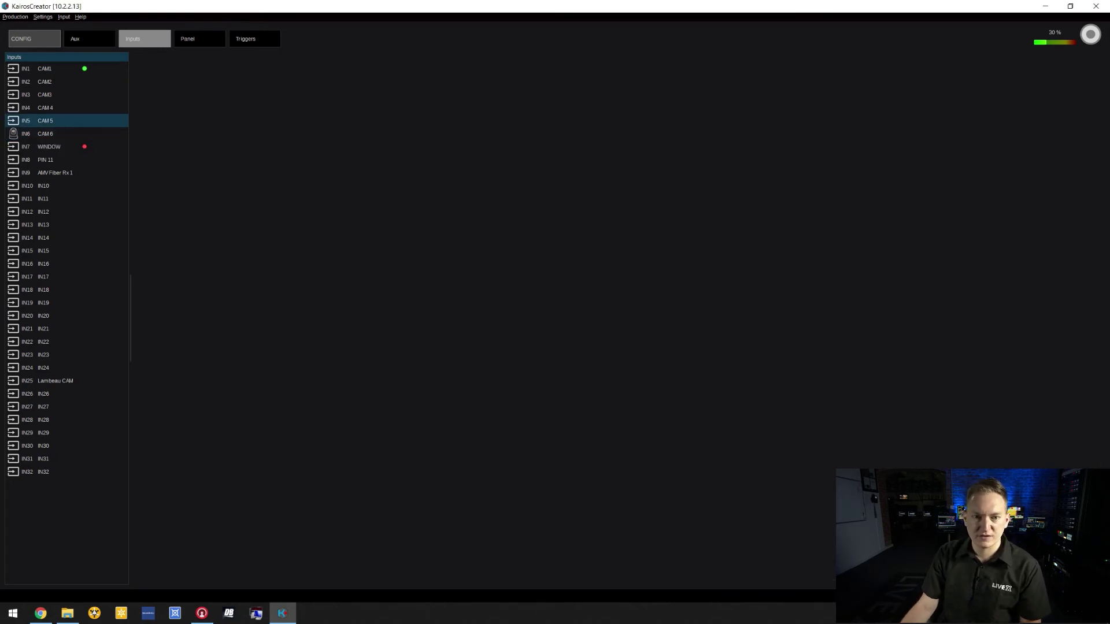
left_click(45, 134)
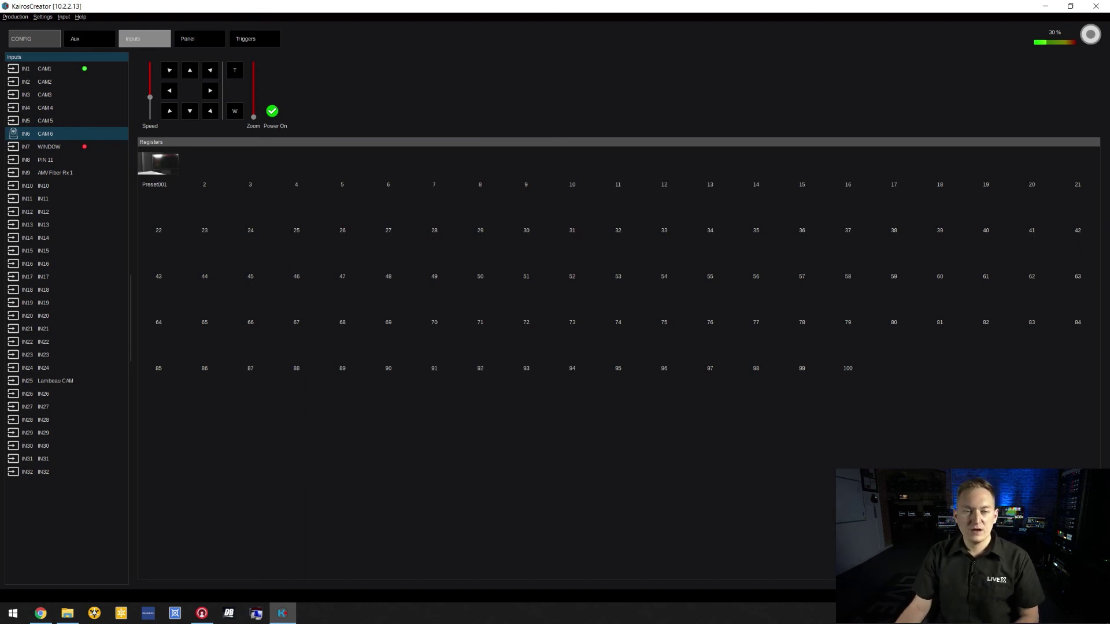
Open the name of input CAM1 for editing and accept the dialog.
left_click(44, 68)
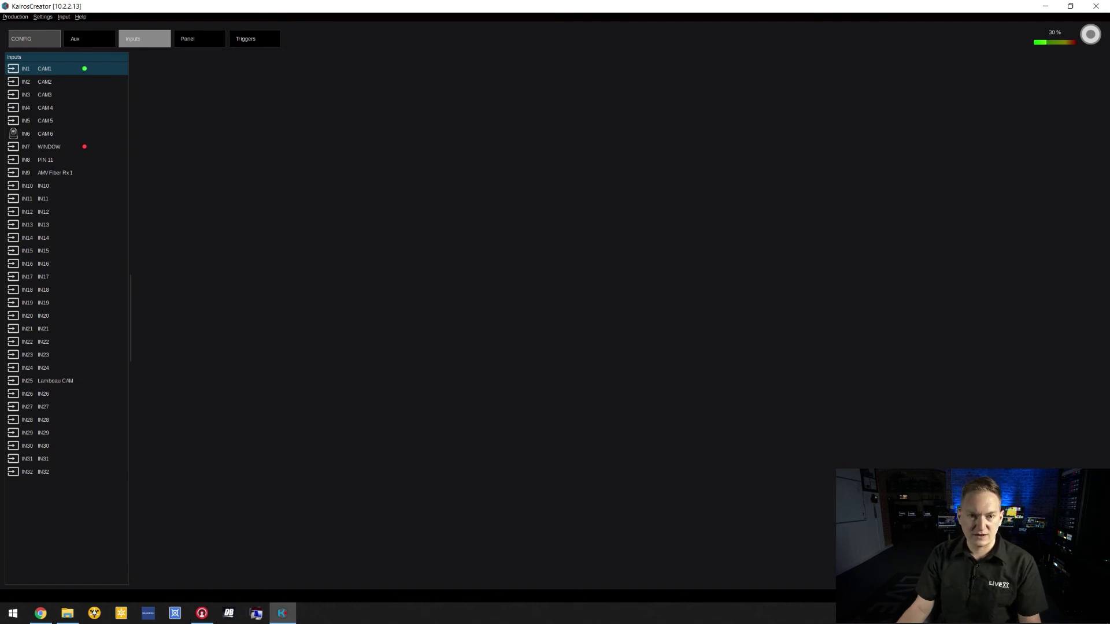
key("F2")
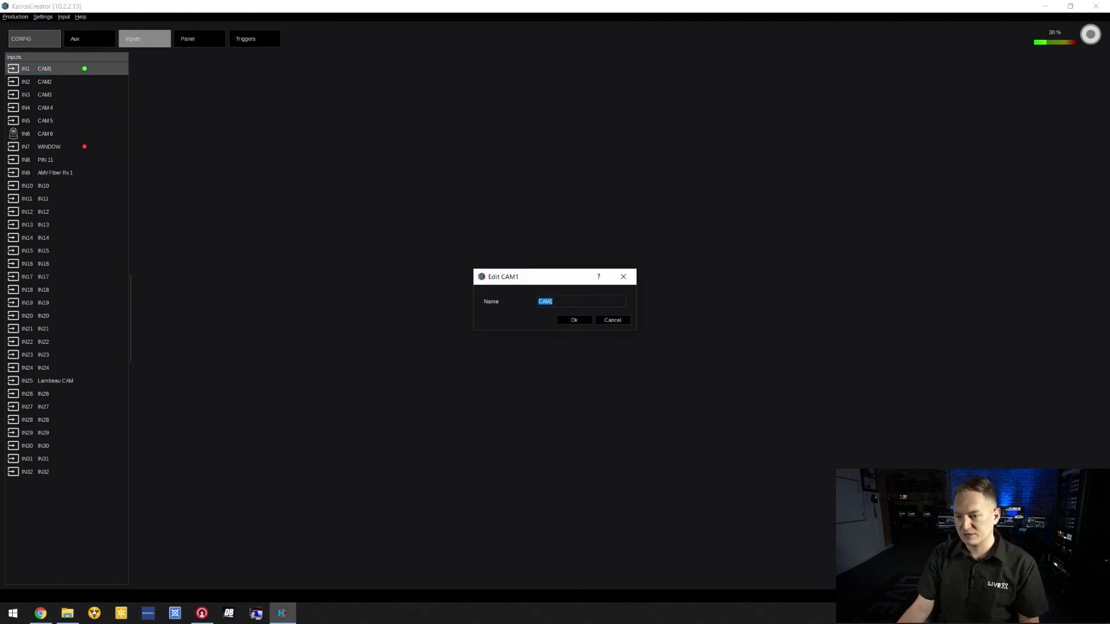
left_click(573, 320)
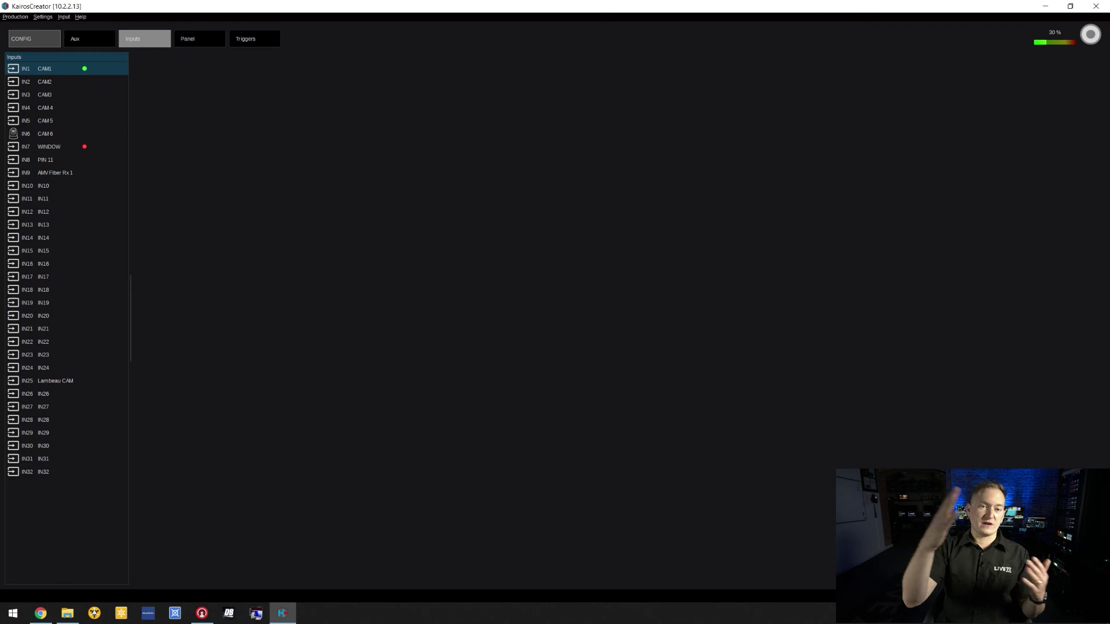